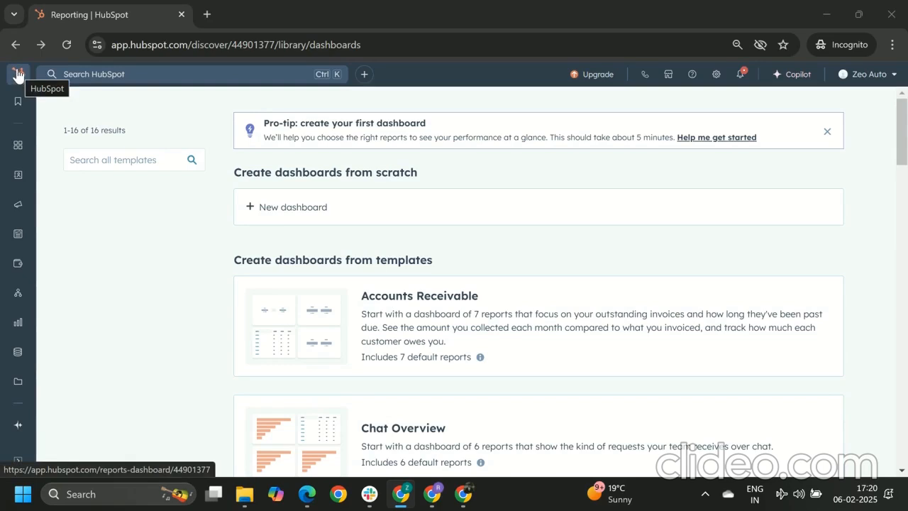
# - Search the HubSpot App Marketplace for "zeo", open the Zeo Route Planner listing and start installing the app
pyautogui.click(668, 80)
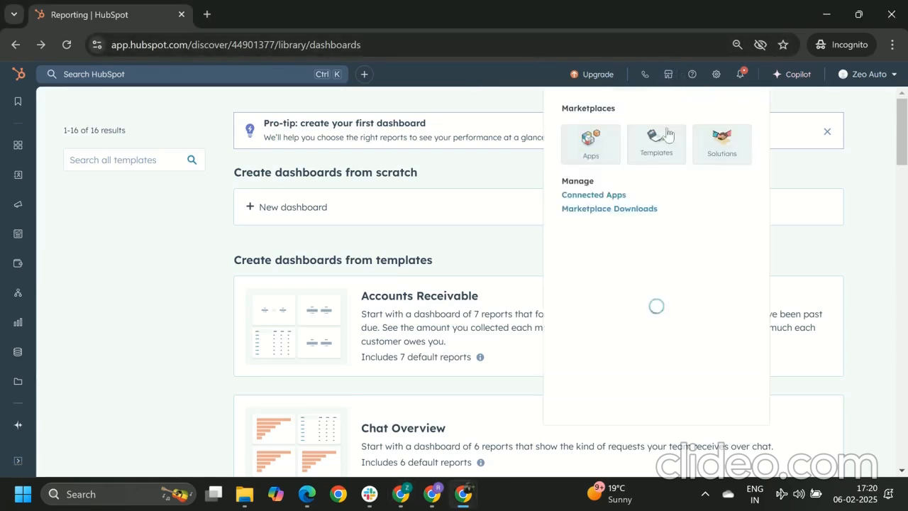
pyautogui.click(589, 148)
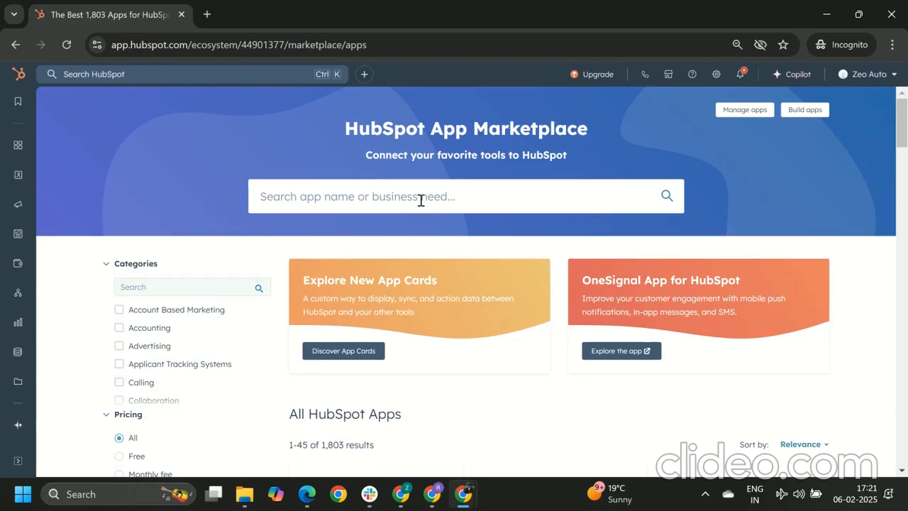
pyautogui.click(421, 201)
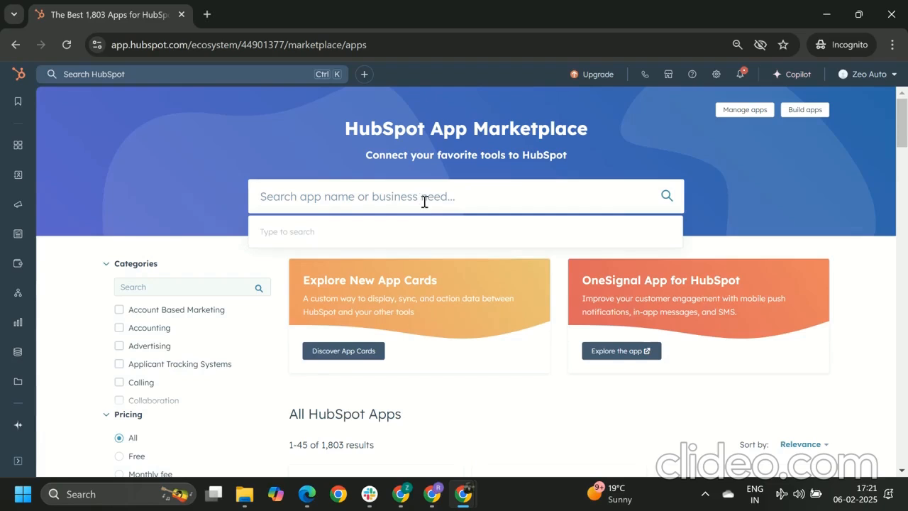
pyautogui.write('zeo')
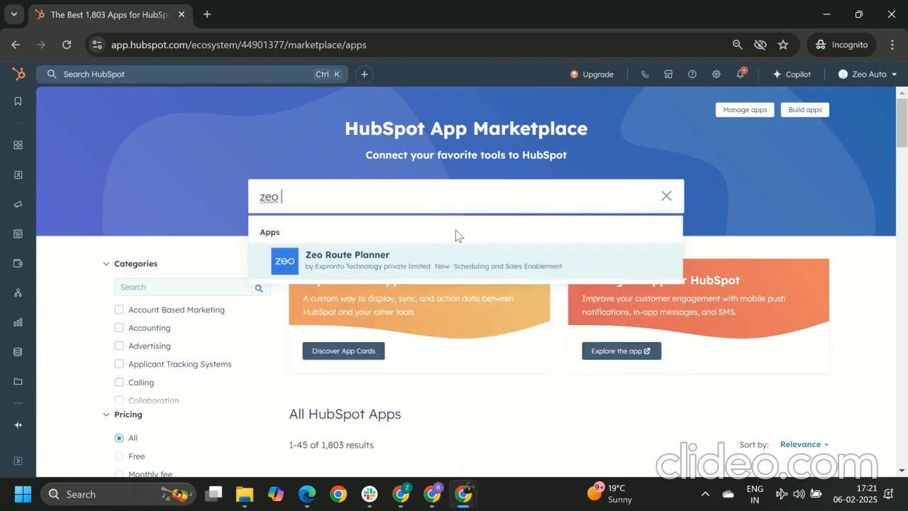
pyautogui.click(438, 257)
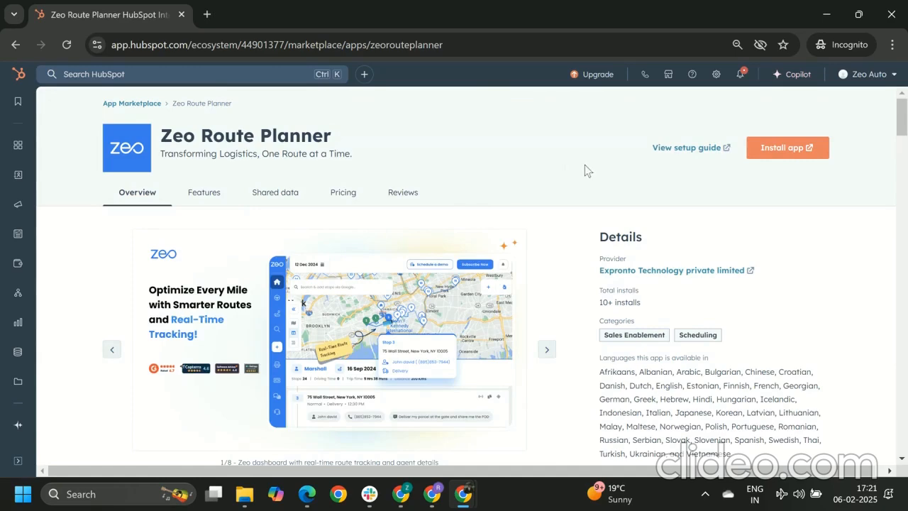
pyautogui.click(784, 149)
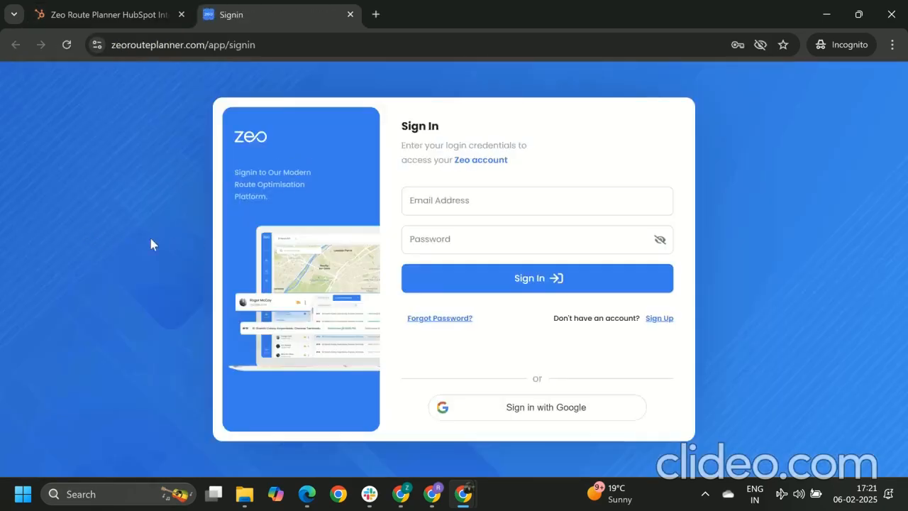
# - Sign in to Zeo with the account e-mail and password, and dismiss the welcome dialog
pyautogui.click(458, 203)
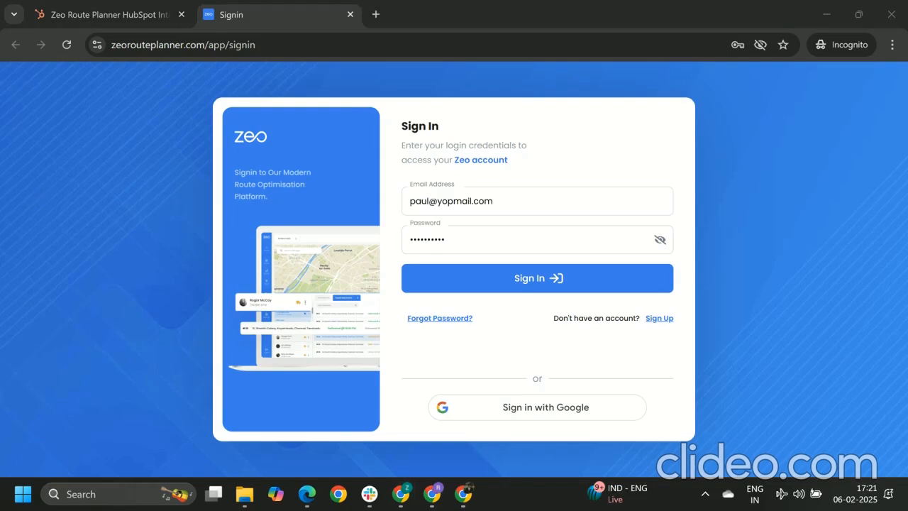
pyautogui.click(523, 282)
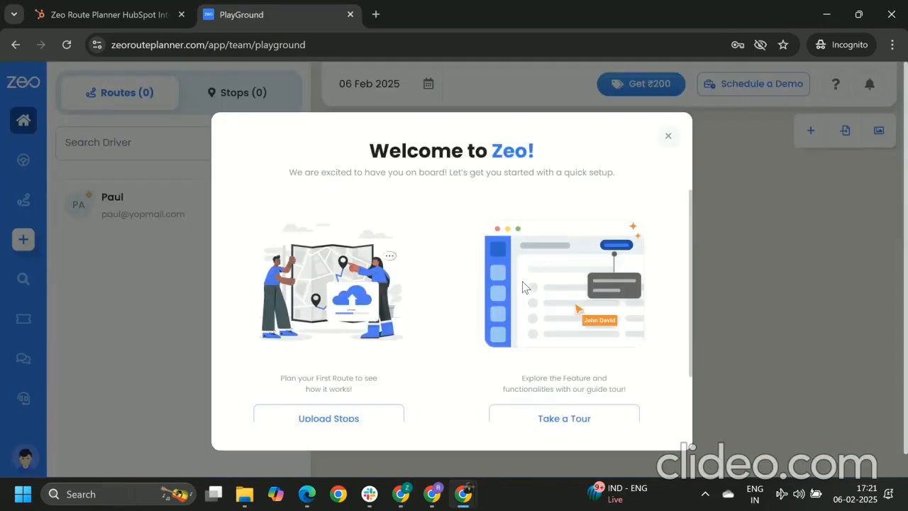
pyautogui.click(669, 136)
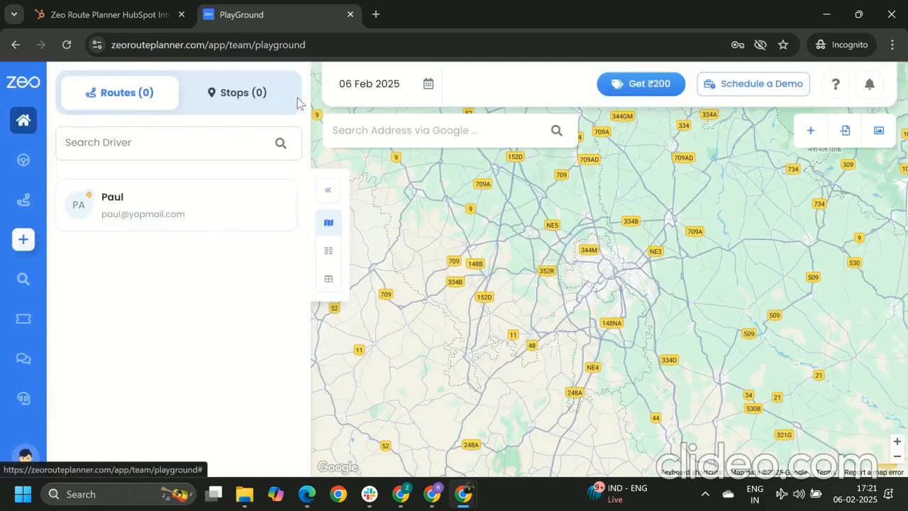
# - Open the CRM Integration page in the Zeo account settings
pyautogui.click(106, 144)
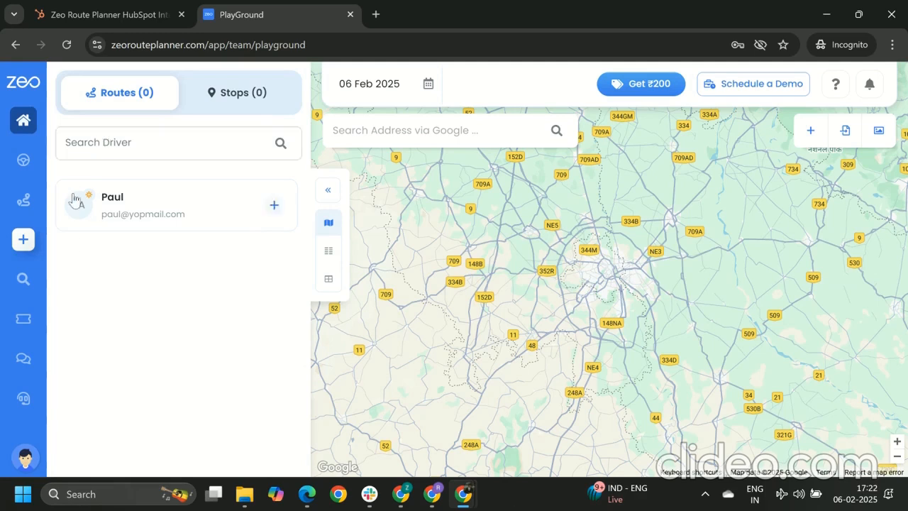
pyautogui.click(22, 453)
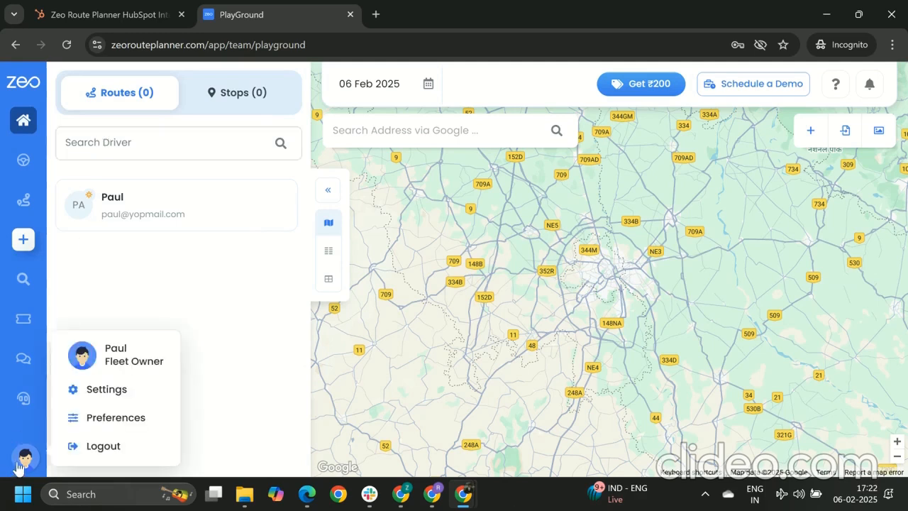
pyautogui.click(107, 392)
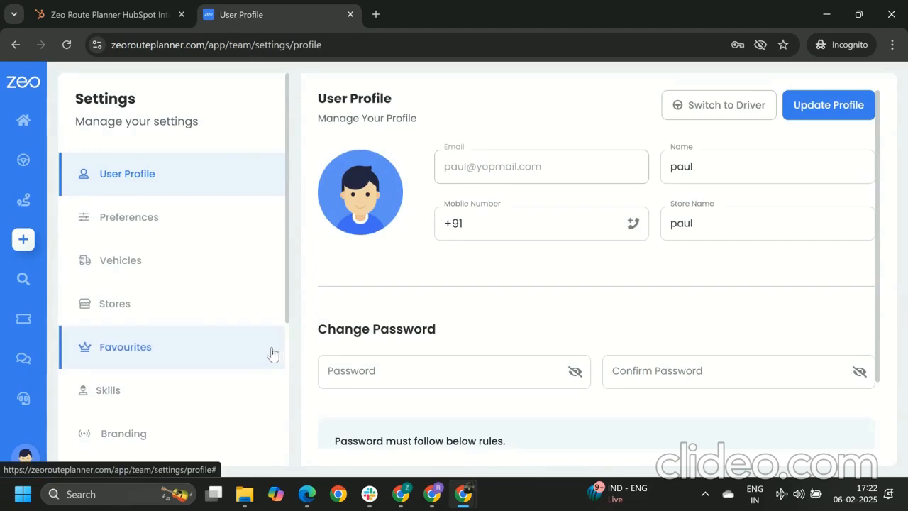
pyautogui.scroll(-2, 288, 340)
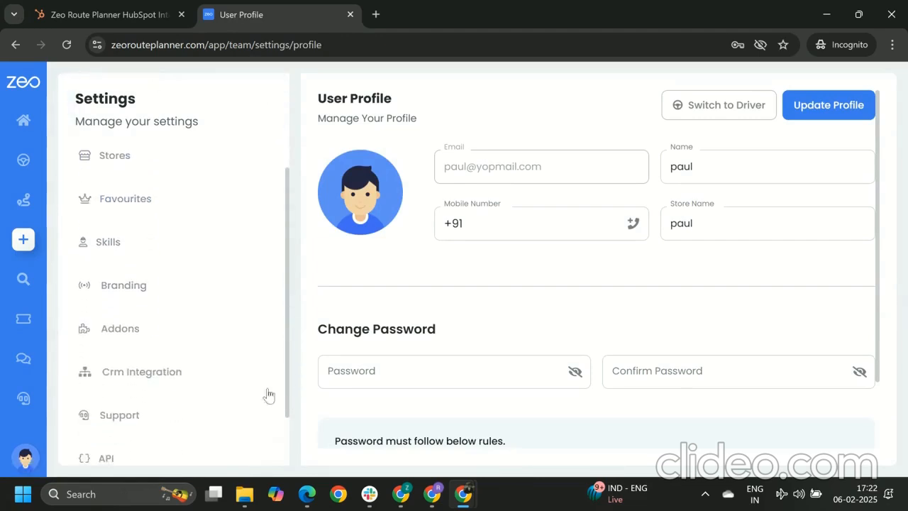
pyautogui.click(192, 374)
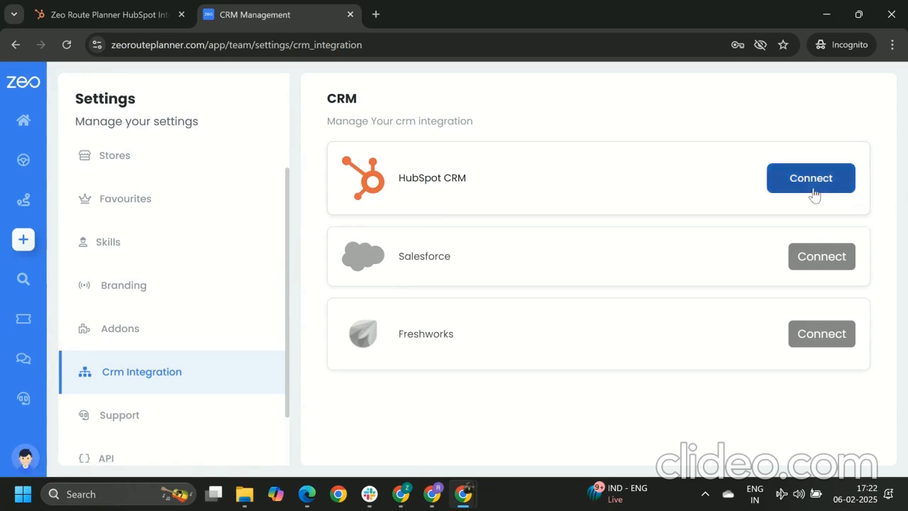
# - Connect HubSpot CRM to Zeo, agreeing to the third-party app terms and authorizing the zeorouteplanner app
pyautogui.click(792, 193)
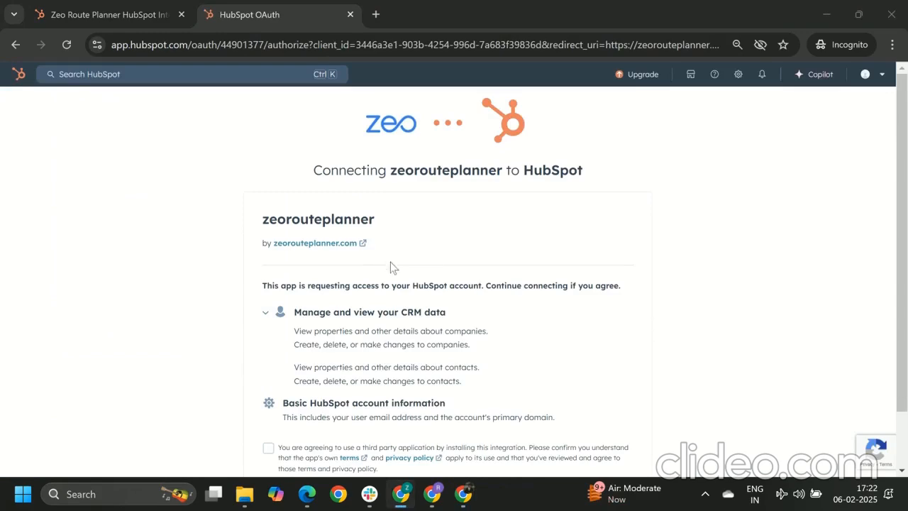
pyautogui.scroll(-2, 393, 267)
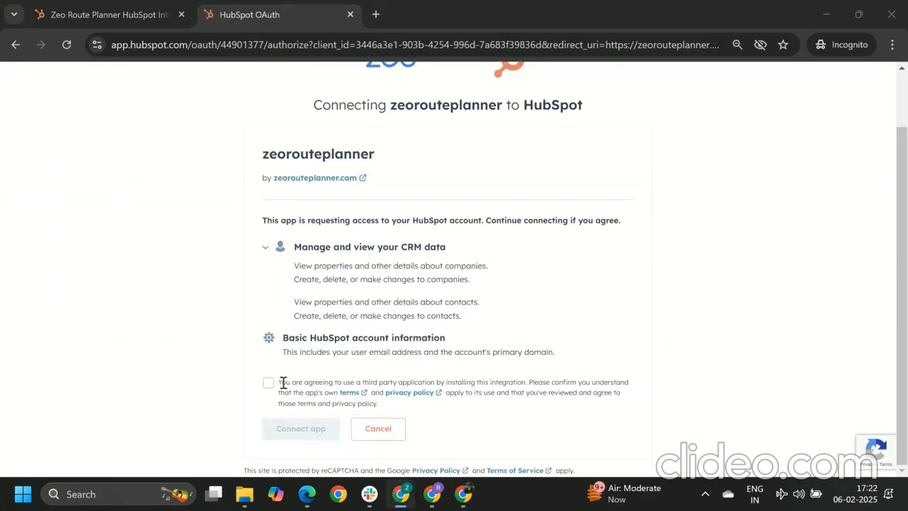
pyautogui.click(267, 384)
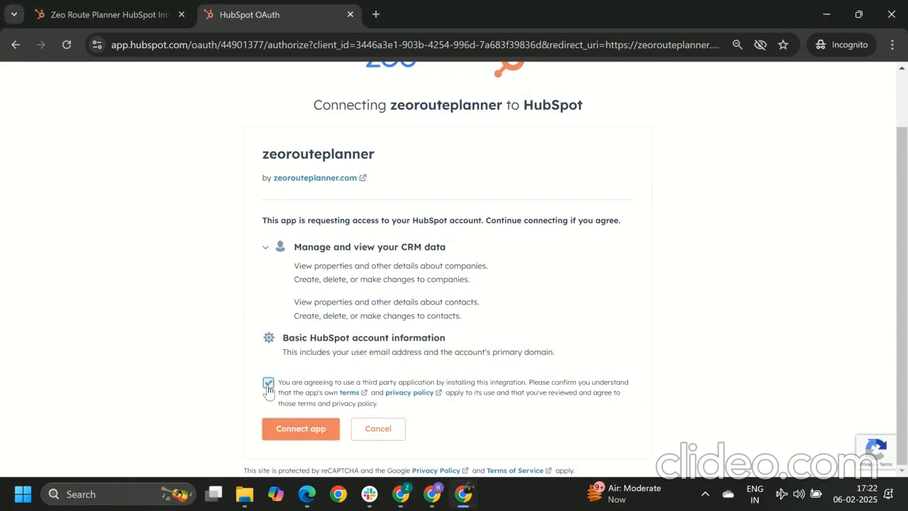
pyautogui.click(283, 429)
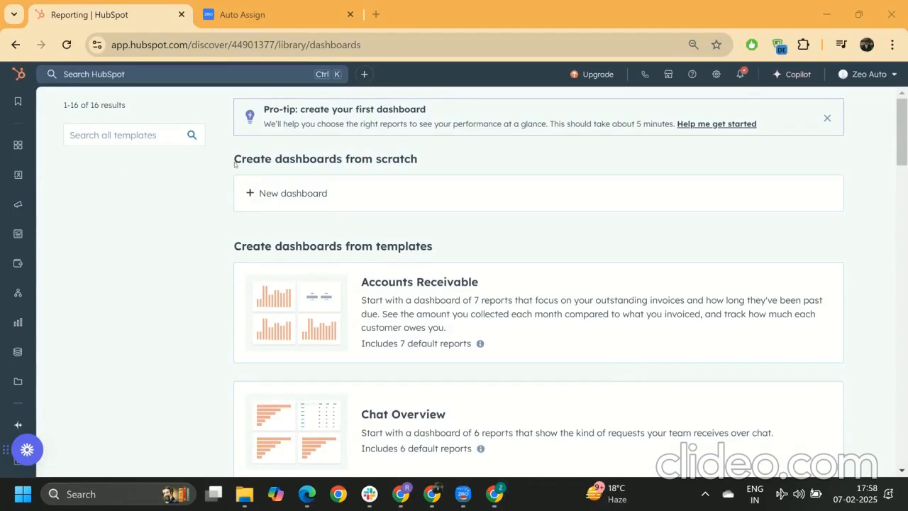
# - Open the HubSpot contacts list, look at the data import options and return to the list
pyautogui.moveTo(19, 175)
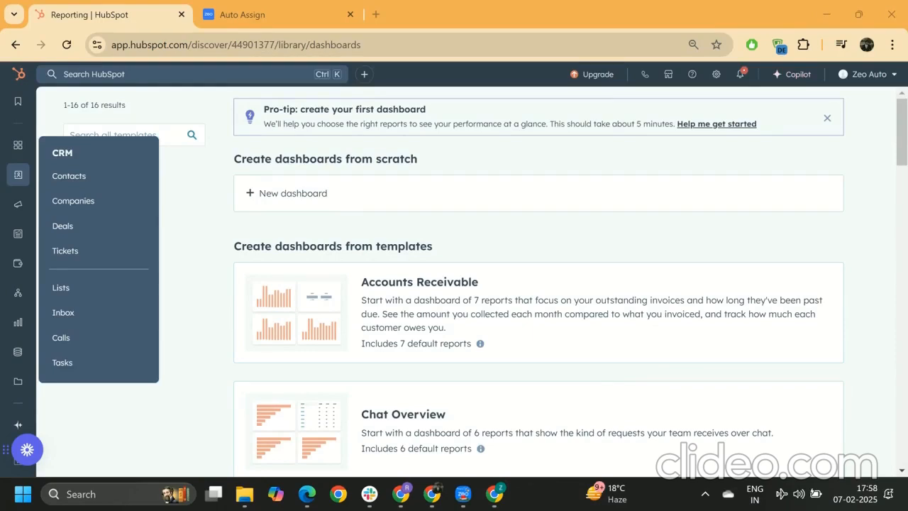
pyautogui.click(86, 177)
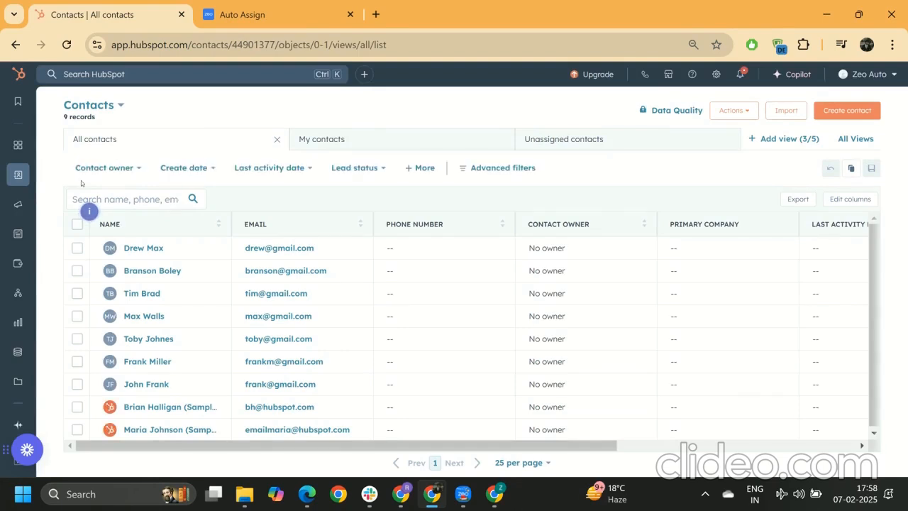
pyautogui.click(784, 111)
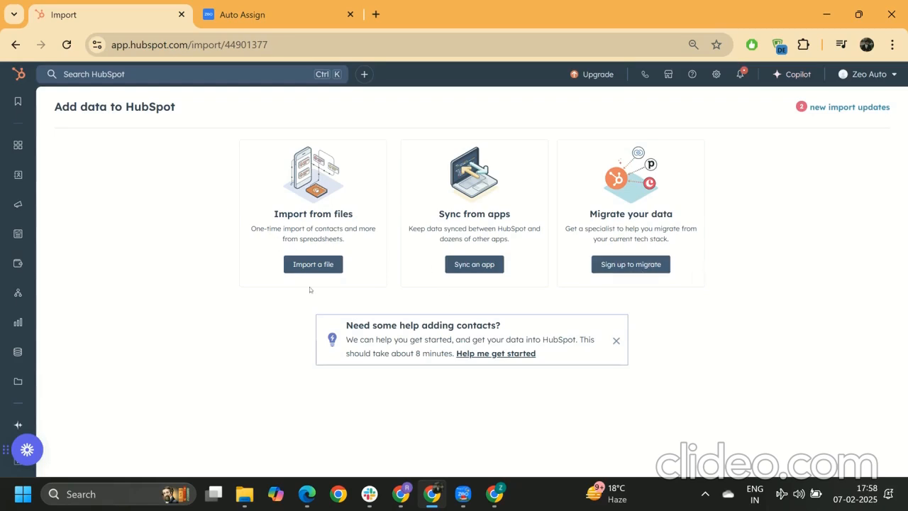
pyautogui.click(10, 47)
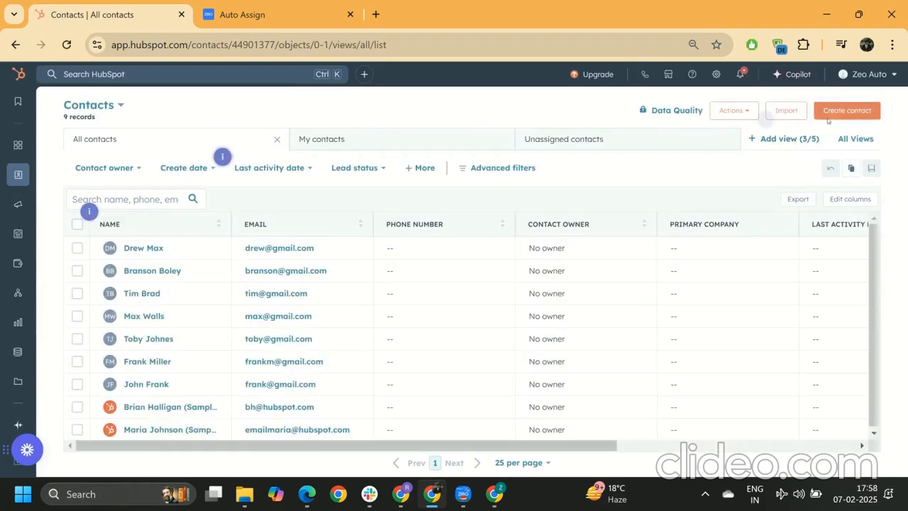
# - Create a new contact with the person's e-mail and full name, the name entered as the first name
pyautogui.click(827, 116)
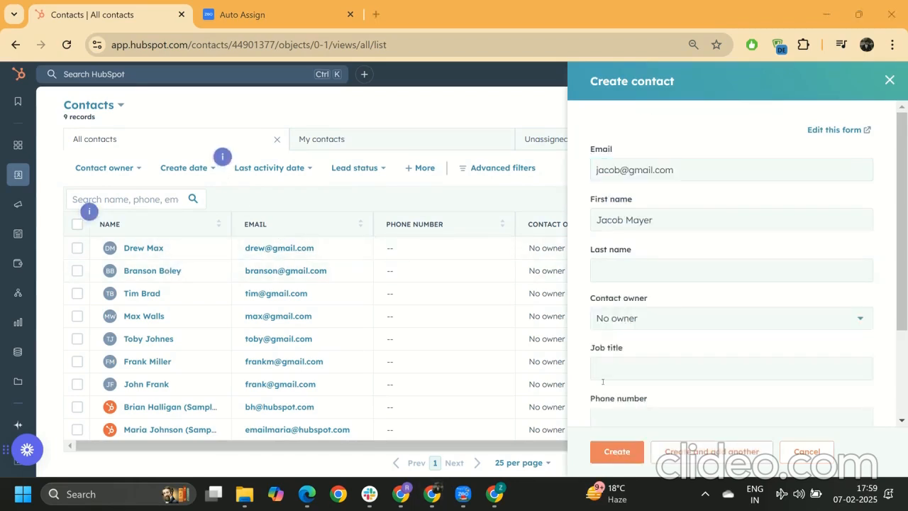
pyautogui.click(614, 451)
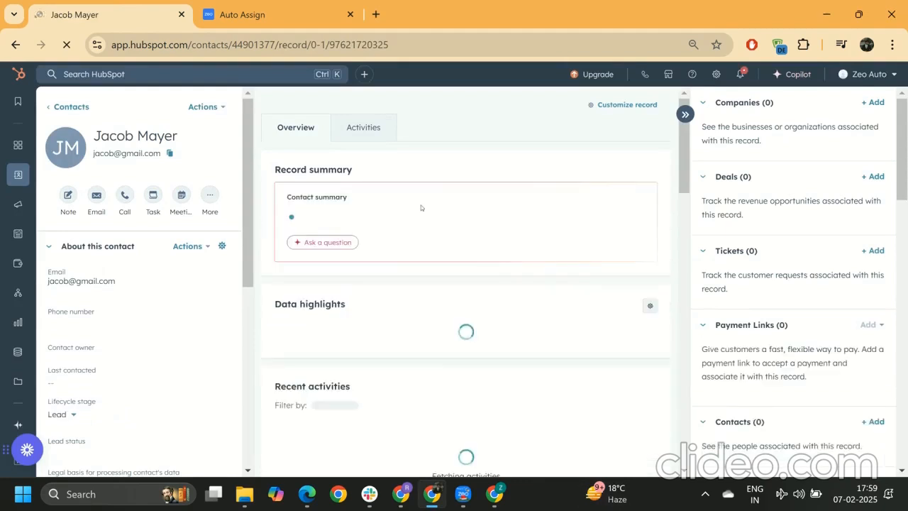
# - Find the Street address property among all of the new contact's properties, fill in the contact's address and save it
pyautogui.click(219, 106)
pyautogui.click(224, 170)
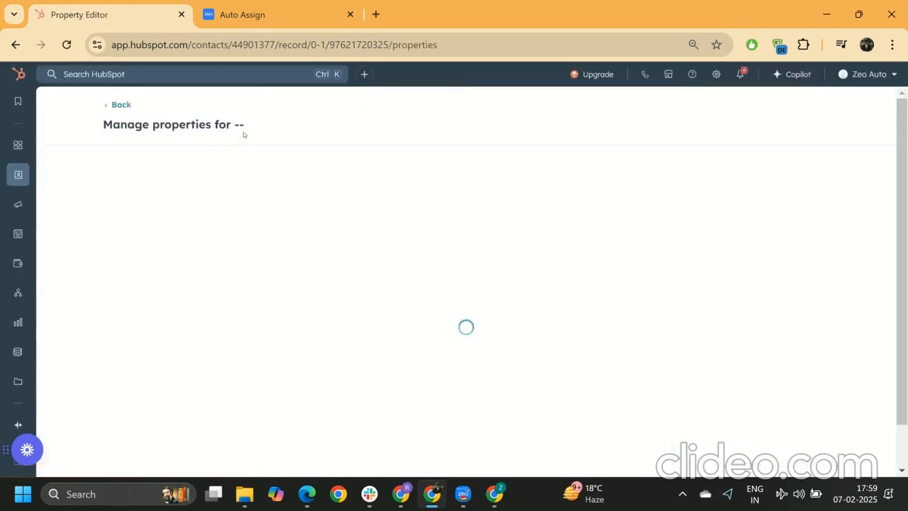
pyautogui.write('stree')
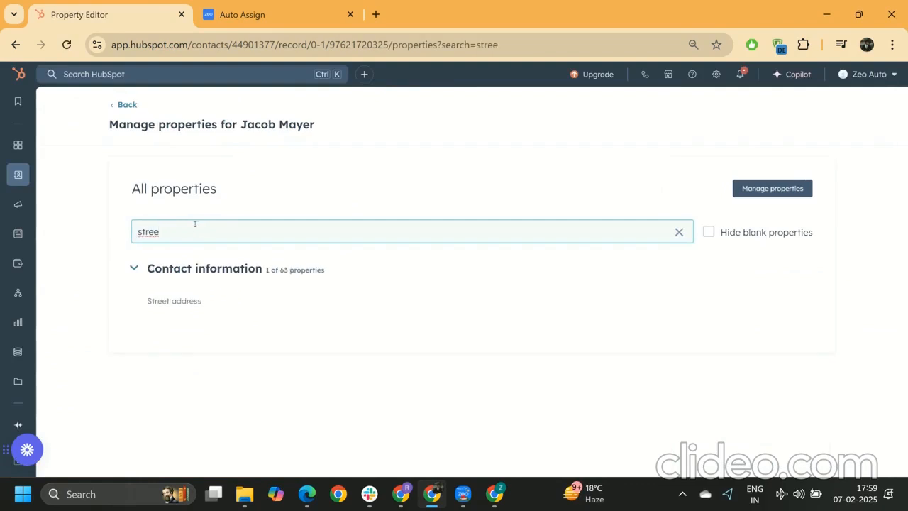
pyautogui.click(202, 306)
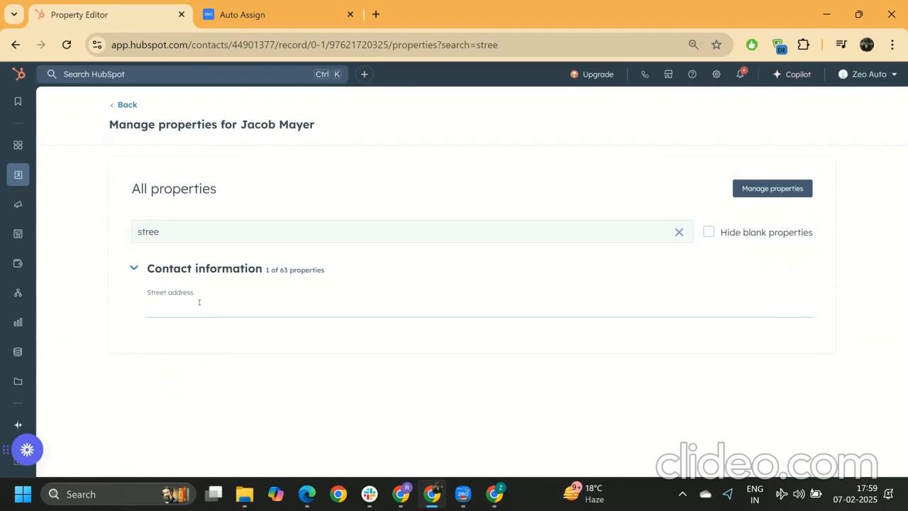
pyautogui.hotkey('alt', 'Tab')
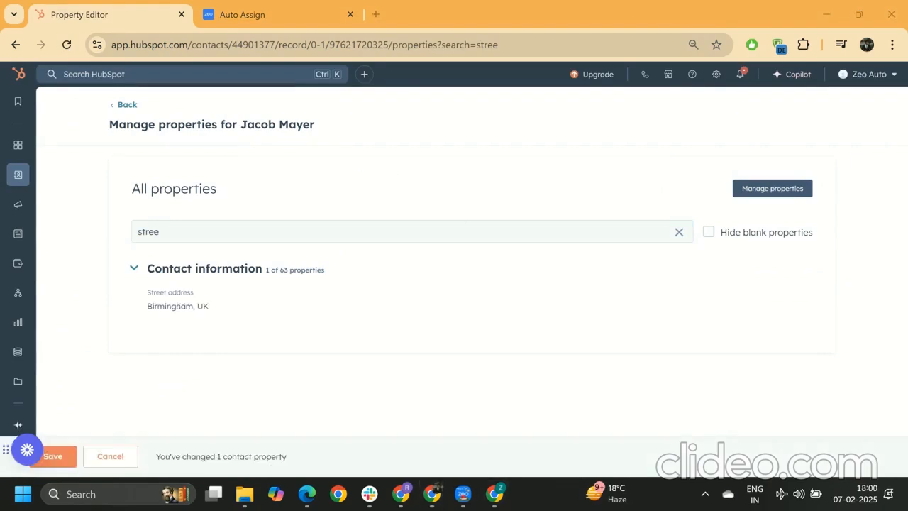
pyautogui.click(57, 459)
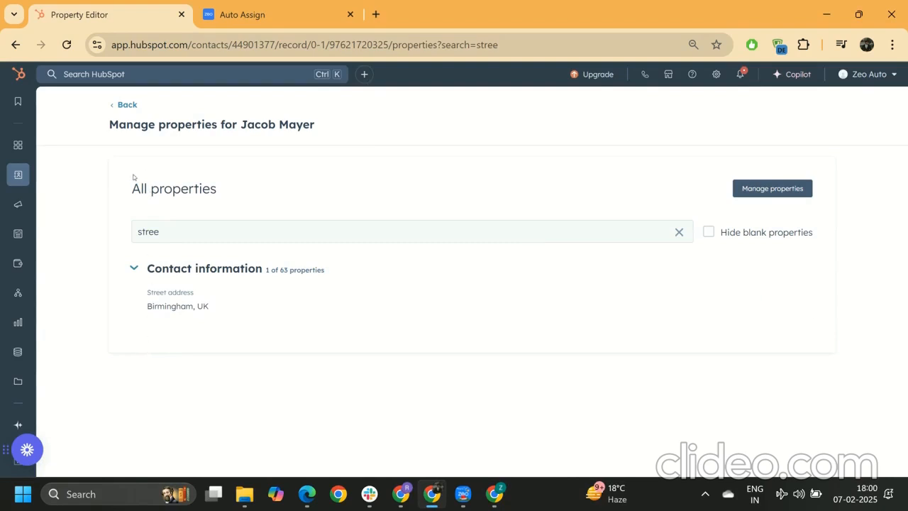
# - Open the HubSpot companies list, look at the data import options and return to the list
pyautogui.moveTo(10, 182)
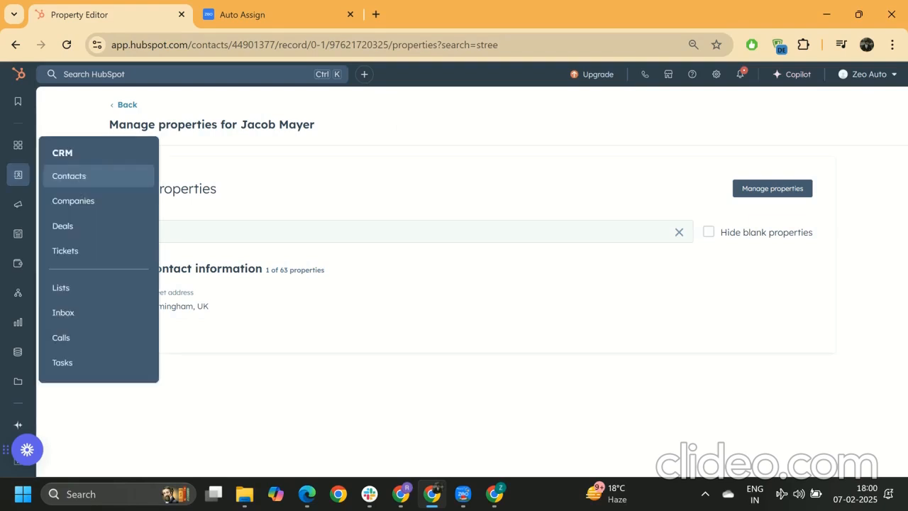
pyautogui.click(88, 206)
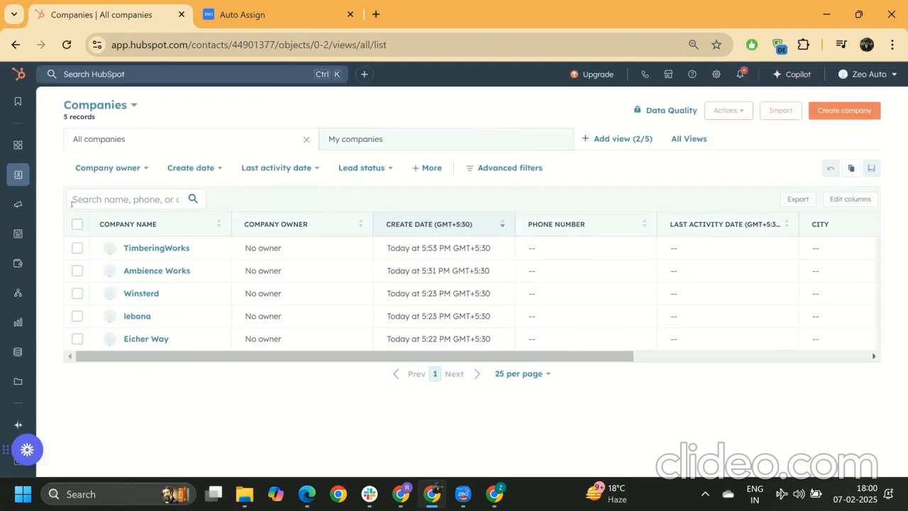
pyautogui.click(780, 110)
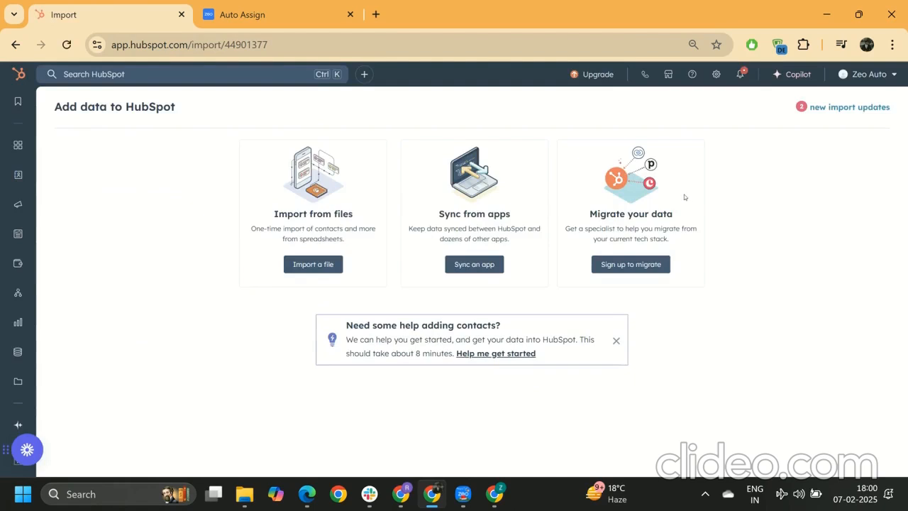
pyautogui.click(16, 45)
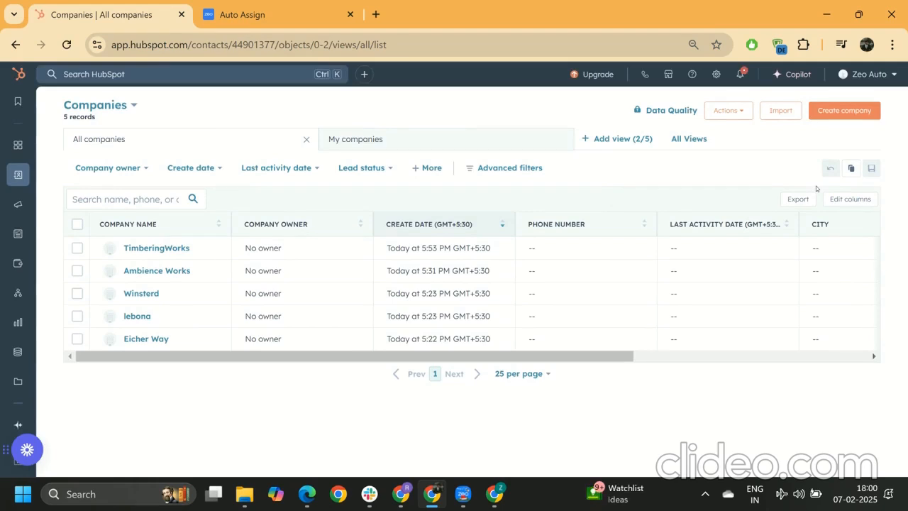
# - Create a company named WishBox with the domain name wishboxing.com
pyautogui.click(826, 119)
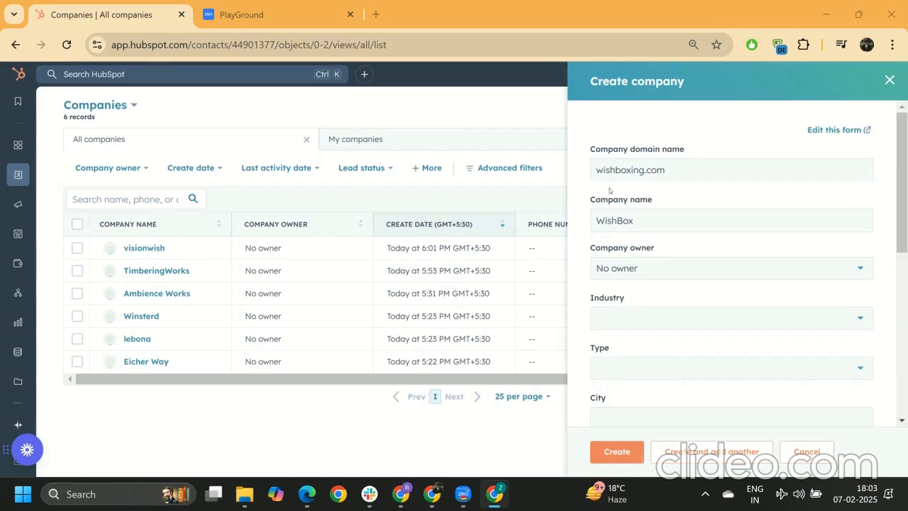
pyautogui.click(611, 460)
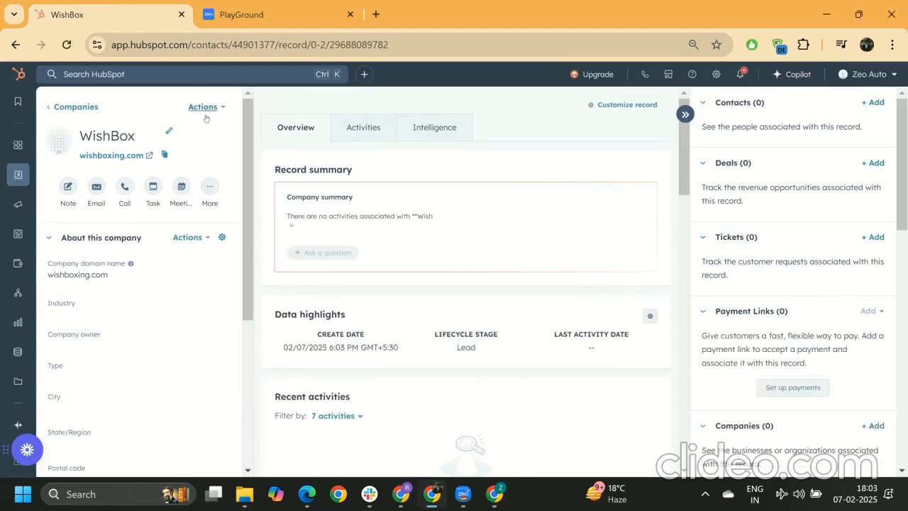
# - Find the Street address property among all of WishBox's properties, set it to Southampton, UK and save it
pyautogui.click(203, 108)
pyautogui.click(209, 169)
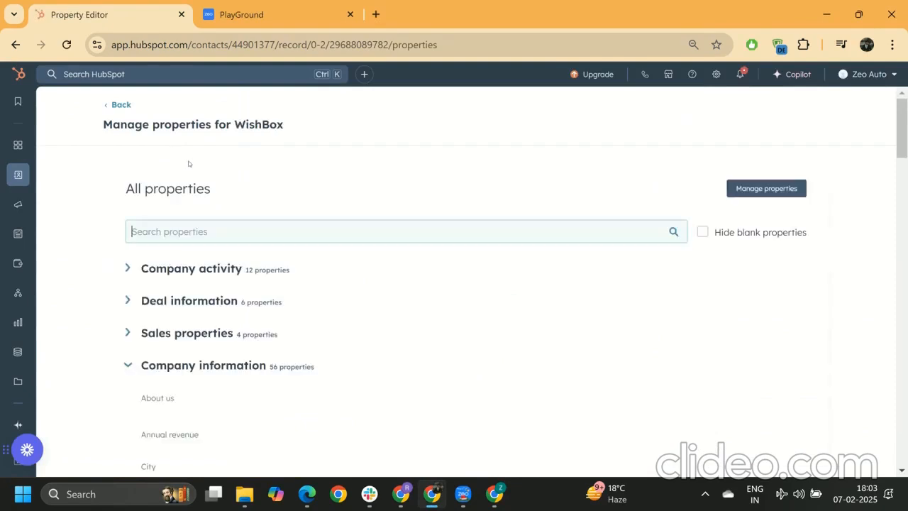
pyautogui.write('stret a')
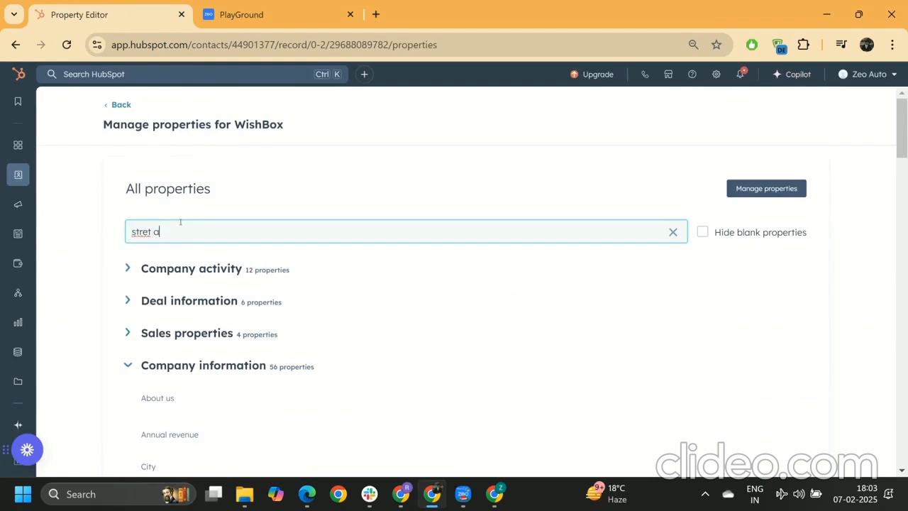
pyautogui.press('BackSpace')
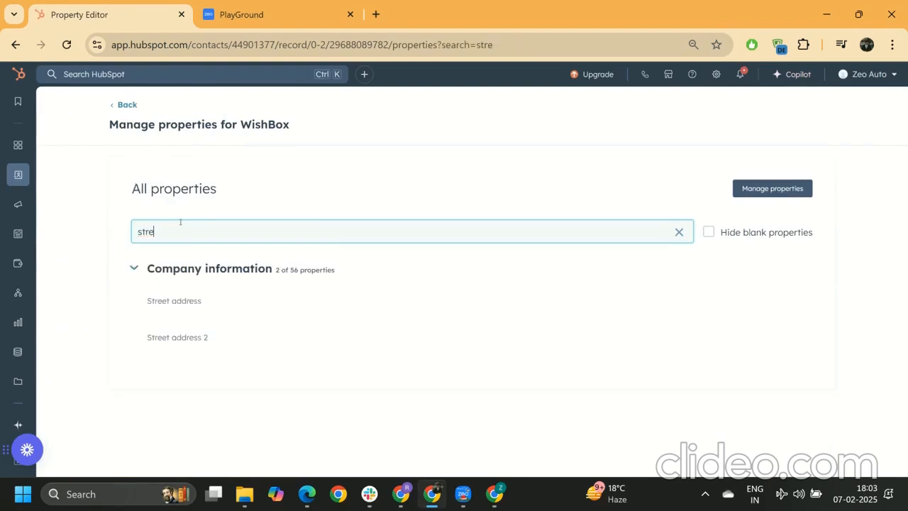
pyautogui.click(214, 302)
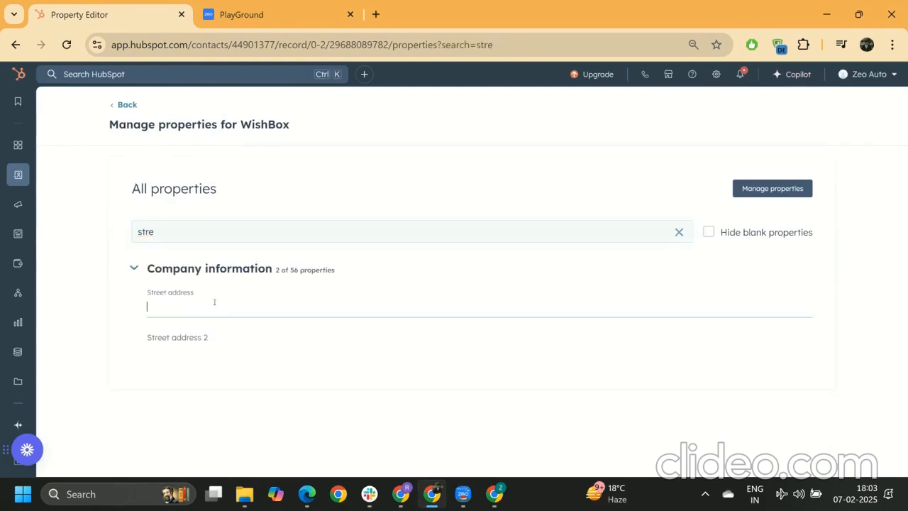
pyautogui.click(305, 197)
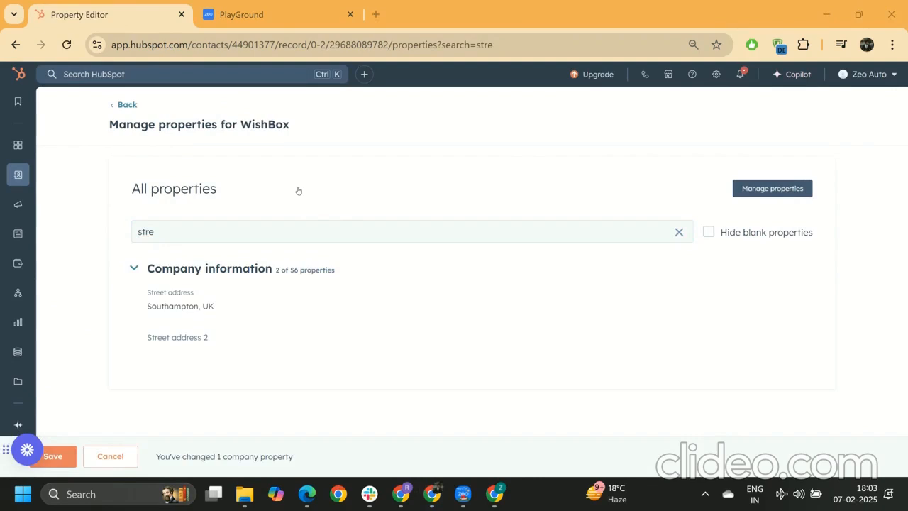
pyautogui.click(57, 456)
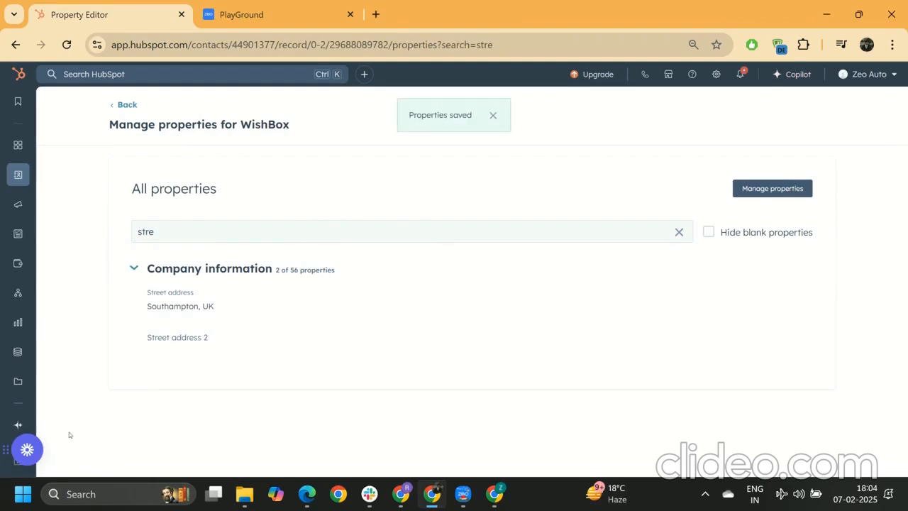
# - Switch to the Zeo Route Planner playground, reload it and show the list of stops
pyautogui.click(317, 14)
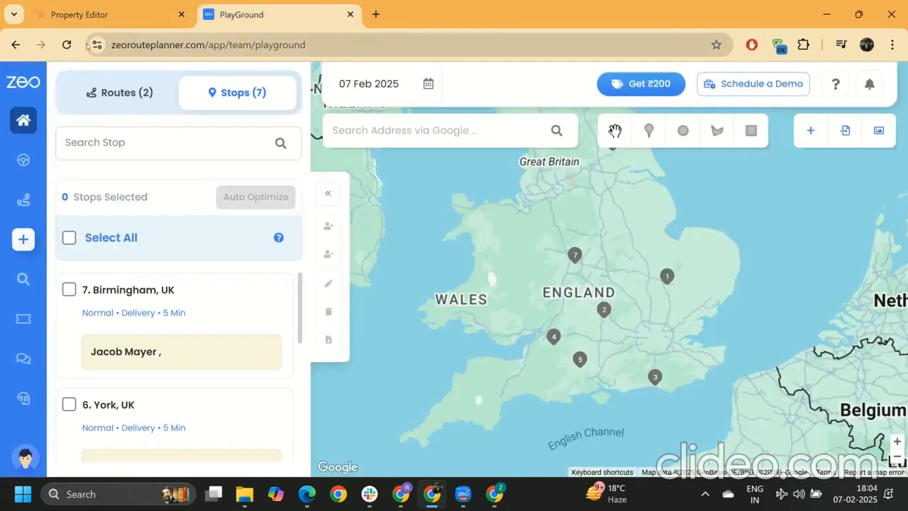
pyautogui.click(66, 45)
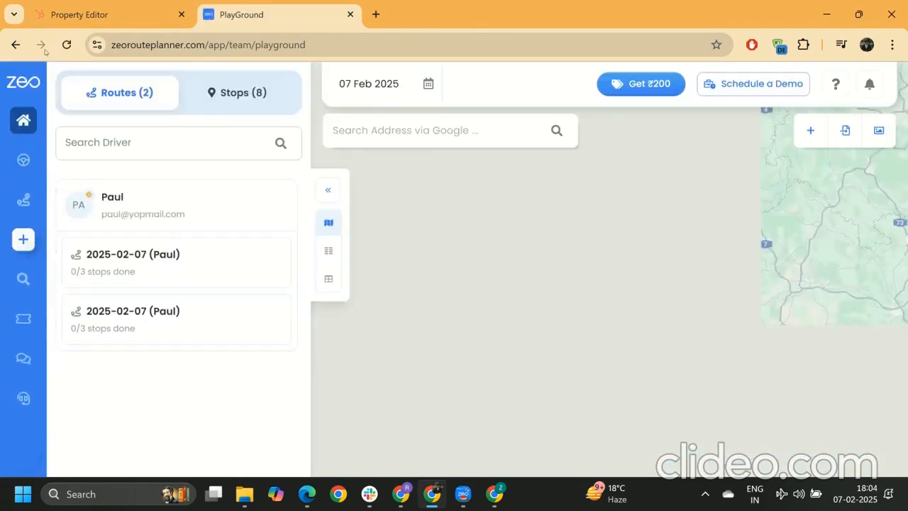
pyautogui.click(239, 100)
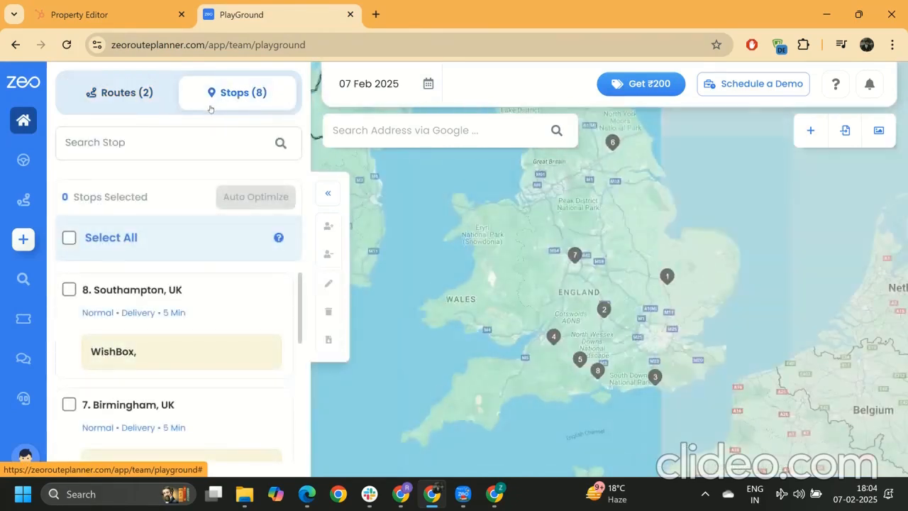
# - Select the Birmingham, UK and Southampton, UK stops in the stops list
pyautogui.scroll(-1, 98, 332)
pyautogui.scroll(-2, 98, 331)
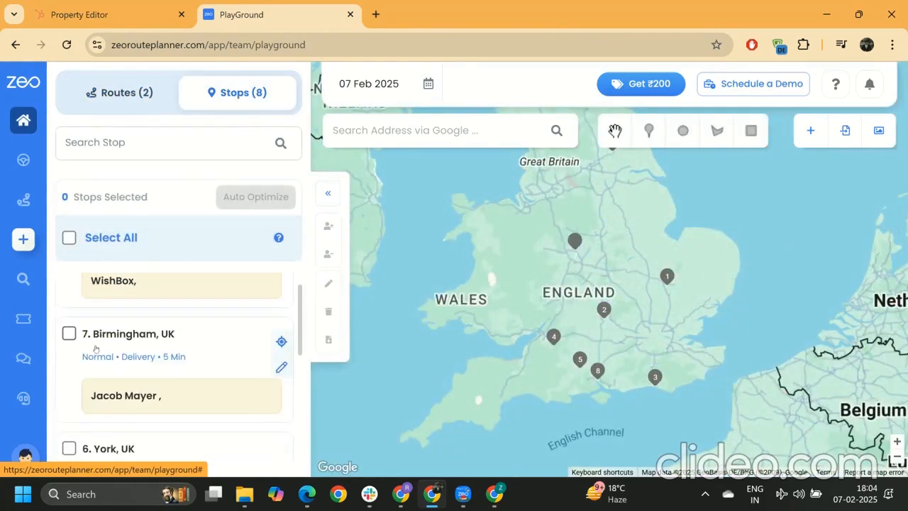
pyautogui.click(68, 333)
pyautogui.scroll(1, 68, 330)
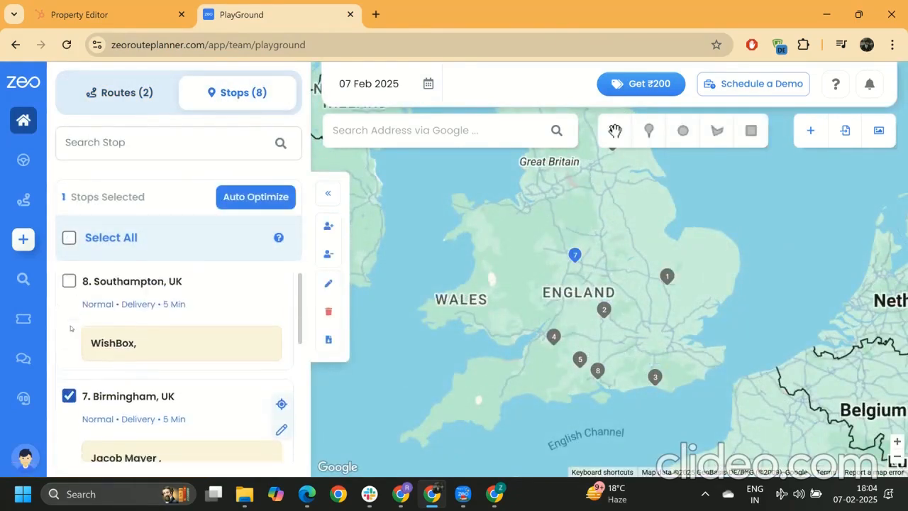
pyautogui.scroll(-1, 70, 312)
pyautogui.scroll(1, 70, 301)
pyautogui.click(69, 293)
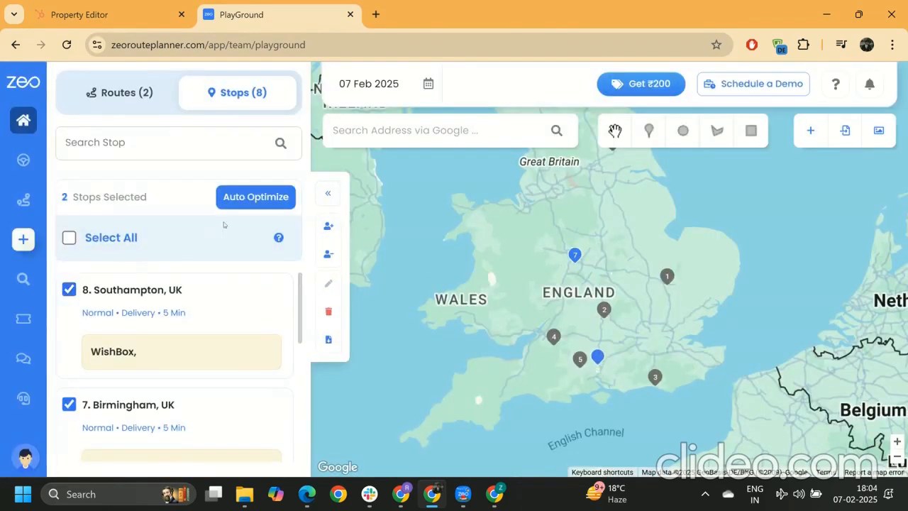
# - Auto-optimize the selected stops with all listed drivers assigned, save the route with its default details and view it on the playground
pyautogui.click(250, 198)
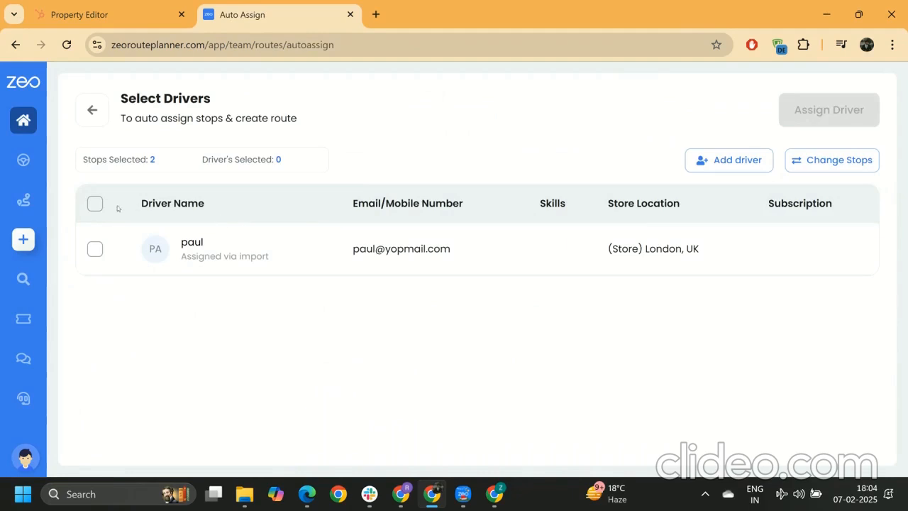
pyautogui.click(92, 204)
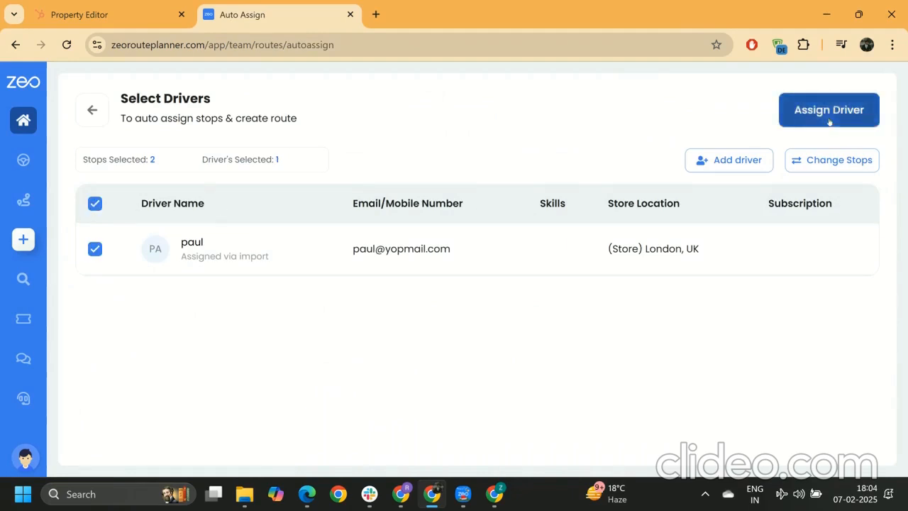
pyautogui.click(796, 121)
pyautogui.scroll(-1, 699, 229)
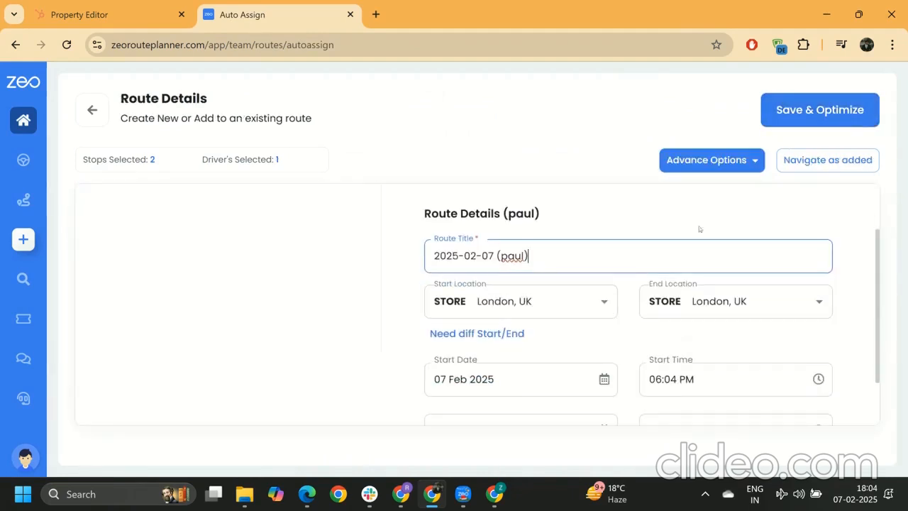
pyautogui.click(801, 120)
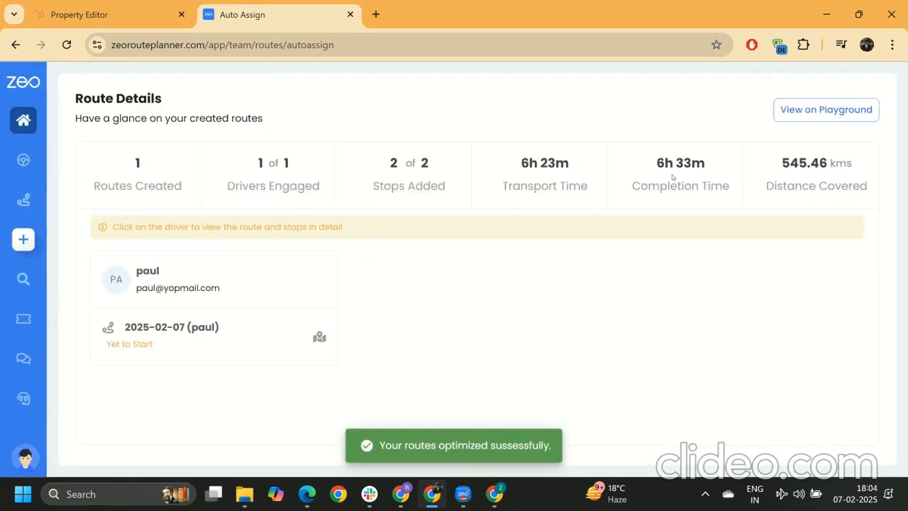
pyautogui.click(784, 111)
# - Switch to the Route Planner driver app, continue the newest trip from the history, and minimize the app once the trip is completed
pyautogui.click(464, 493)
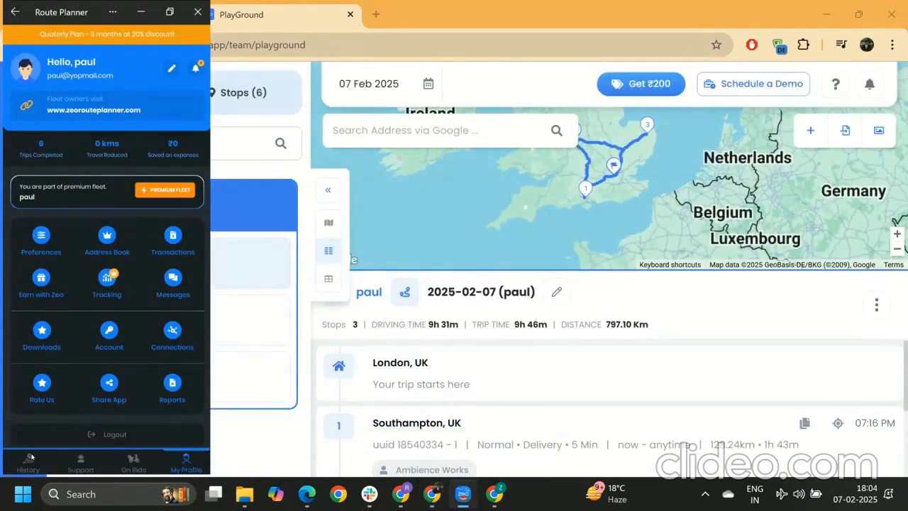
pyautogui.click(29, 460)
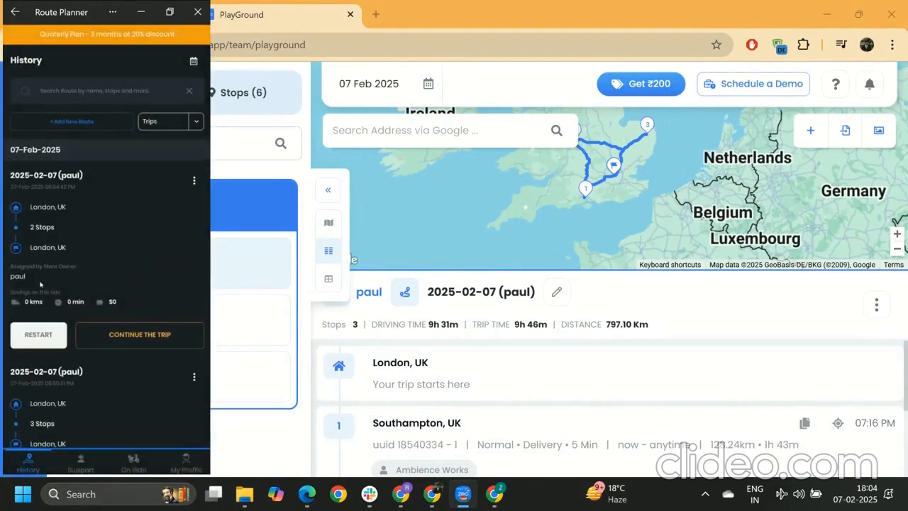
pyautogui.click(134, 343)
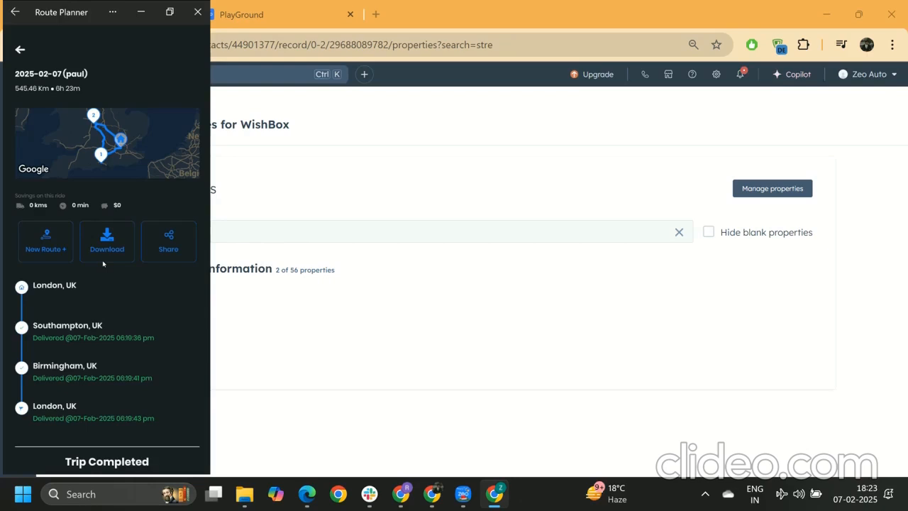
pyautogui.click(141, 11)
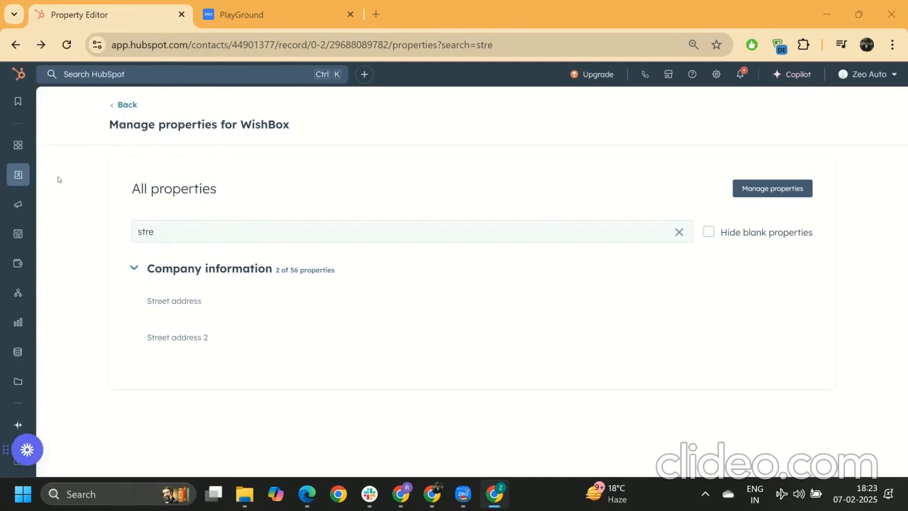
# - Open the HubSpot contacts list, then the record of the first listed contact, and view all of its properties
pyautogui.moveTo(17, 176)
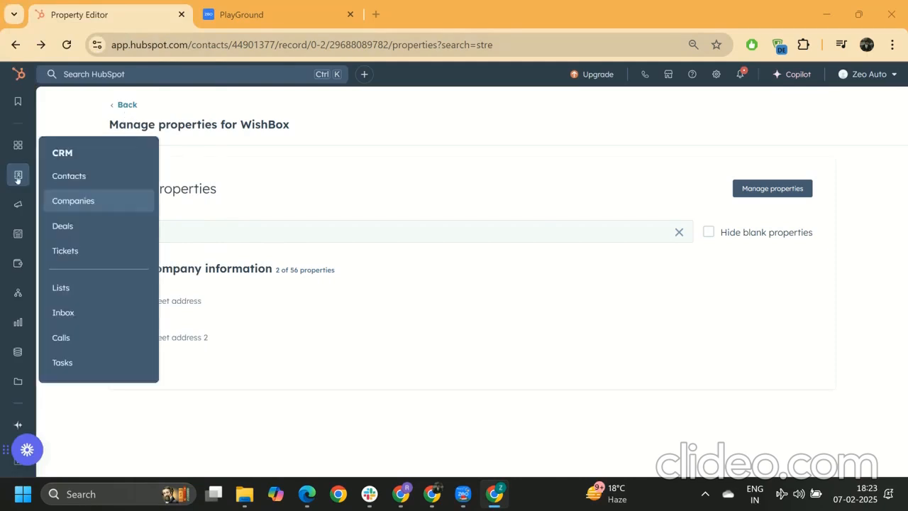
pyautogui.click(63, 177)
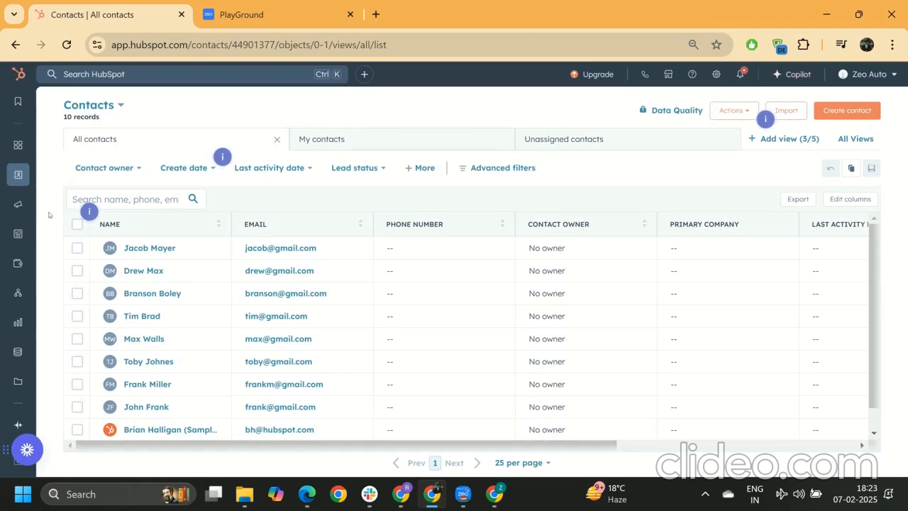
pyautogui.click(130, 250)
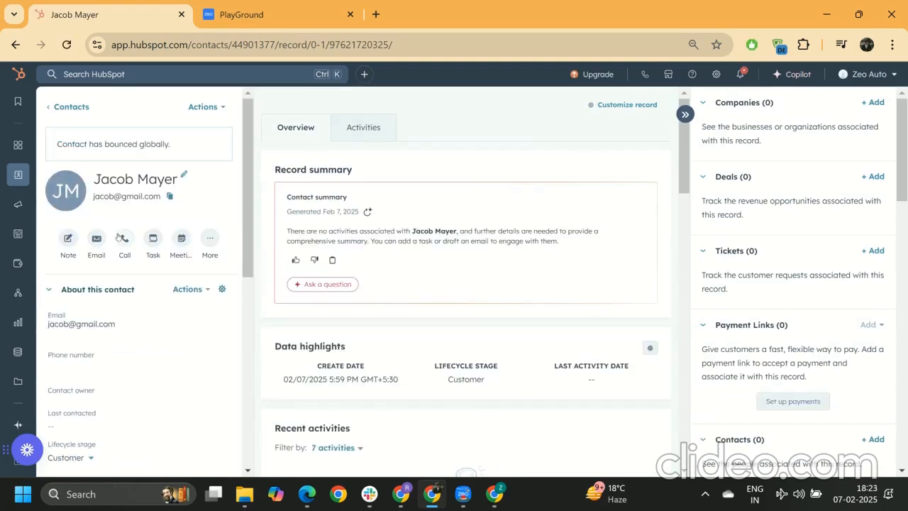
pyautogui.click(199, 105)
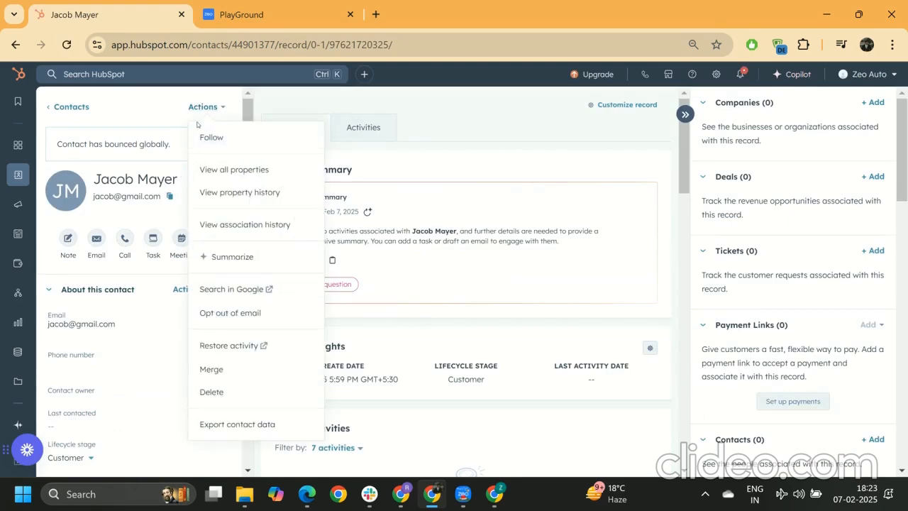
pyautogui.click(204, 172)
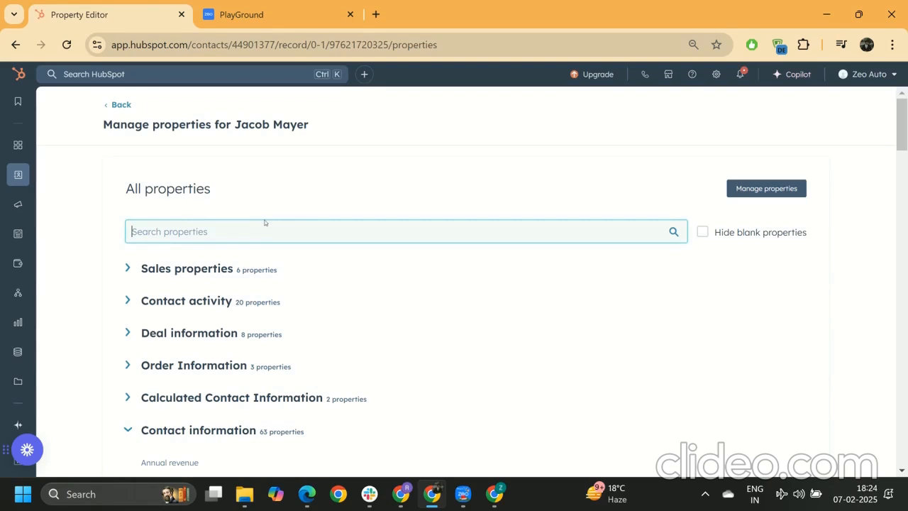
# - Search the contact's properties for Lifecycle, examine the available lifecycle stages without choosing one, and return to the HubSpot start page
pyautogui.write('Lifec')
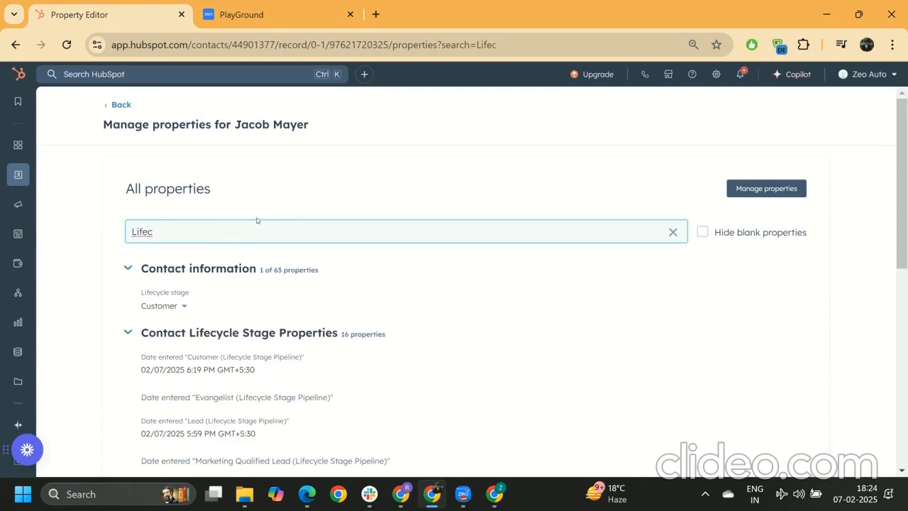
pyautogui.write('ycle')
pyautogui.click(172, 306)
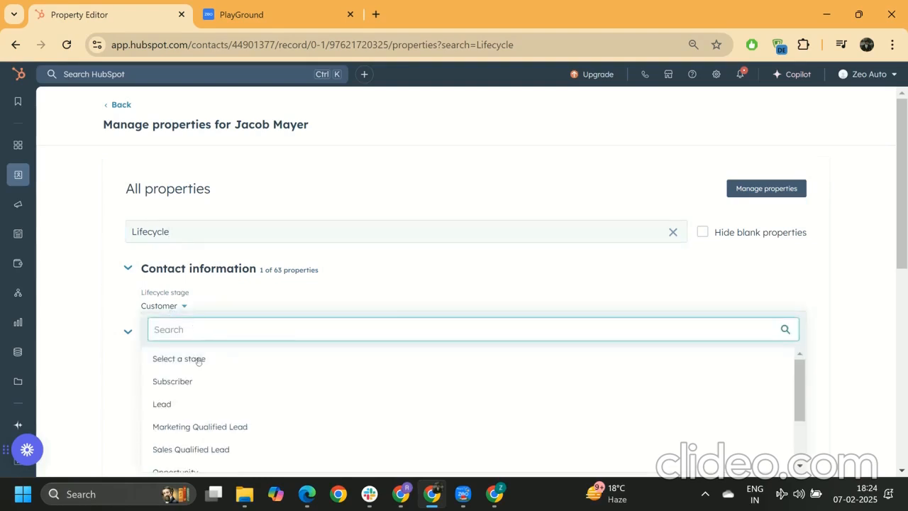
pyautogui.scroll(-2, 207, 389)
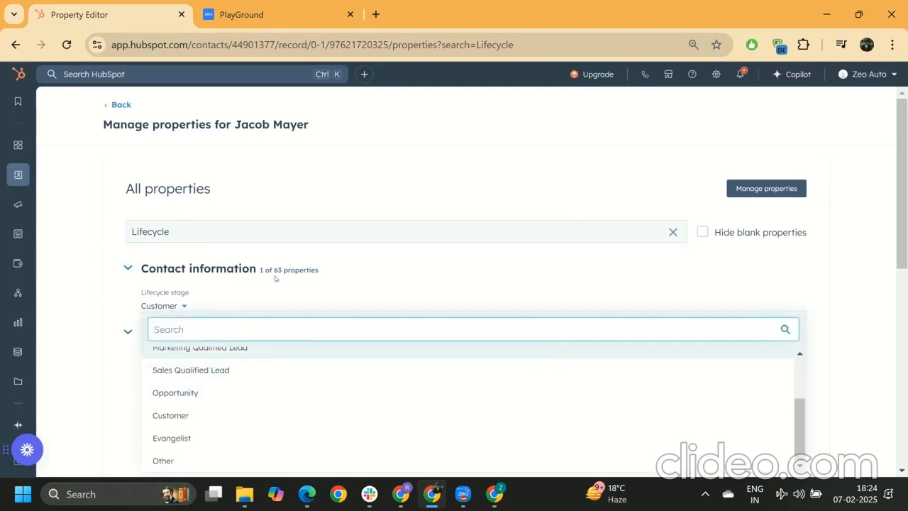
pyautogui.scroll(-2, 275, 278)
pyautogui.scroll(3, 275, 278)
pyautogui.scroll(-3, 255, 298)
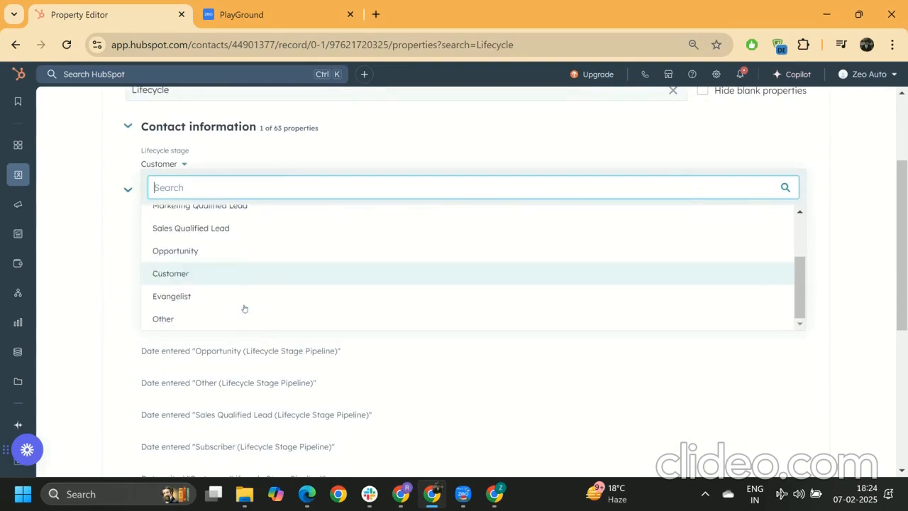
pyautogui.scroll(3, 203, 283)
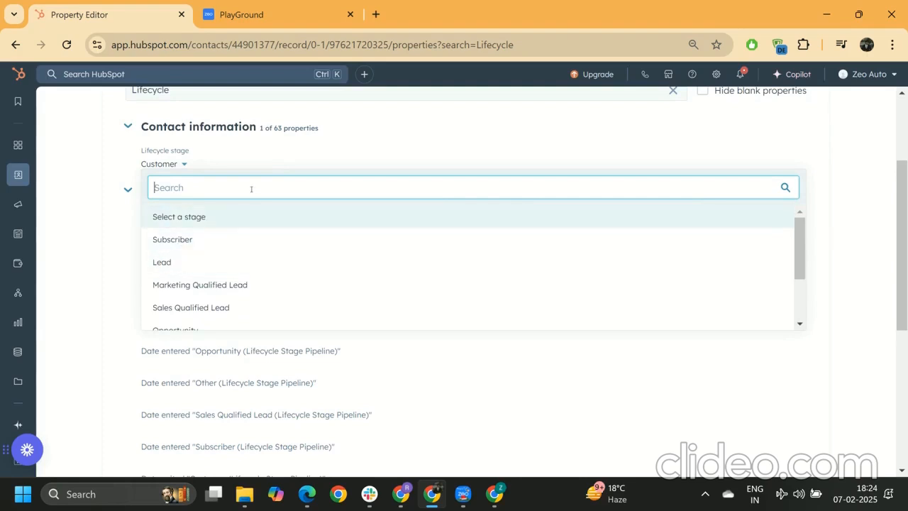
pyautogui.click(129, 191)
pyautogui.scroll(2, 351, 168)
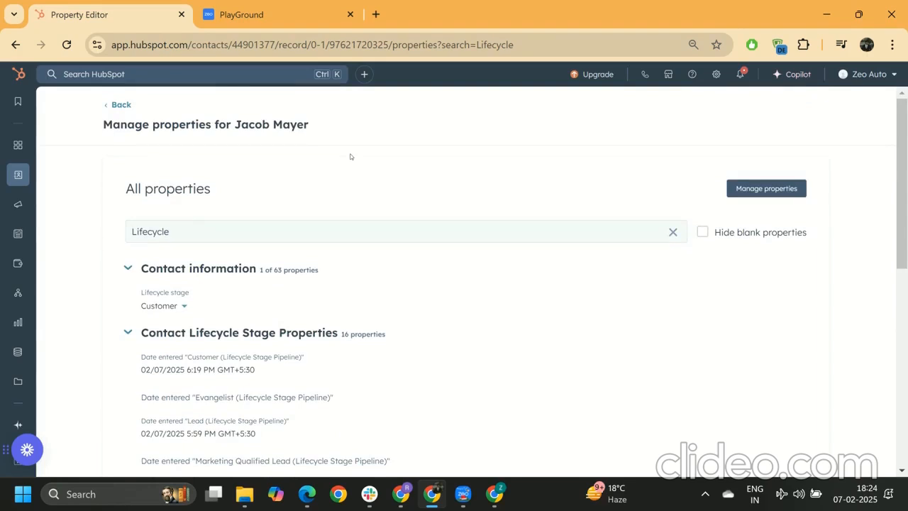
pyautogui.click(12, 81)
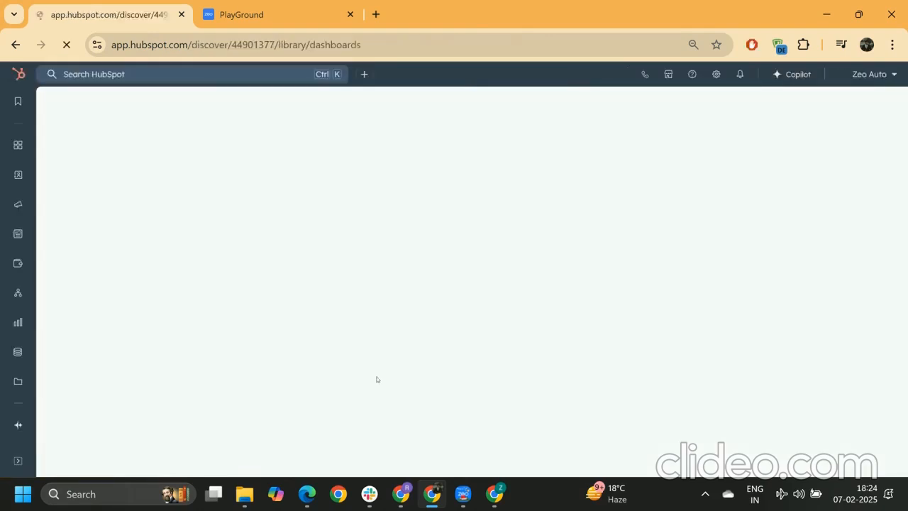